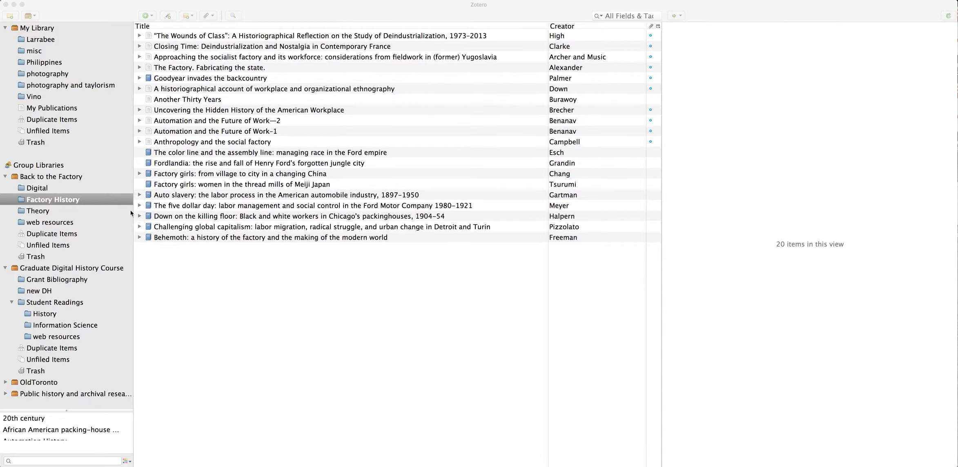
Step: Browse the Digital, Theory and web resources collections in Zotero, ending on Factory History's 20 items
click(35, 190)
click(36, 189)
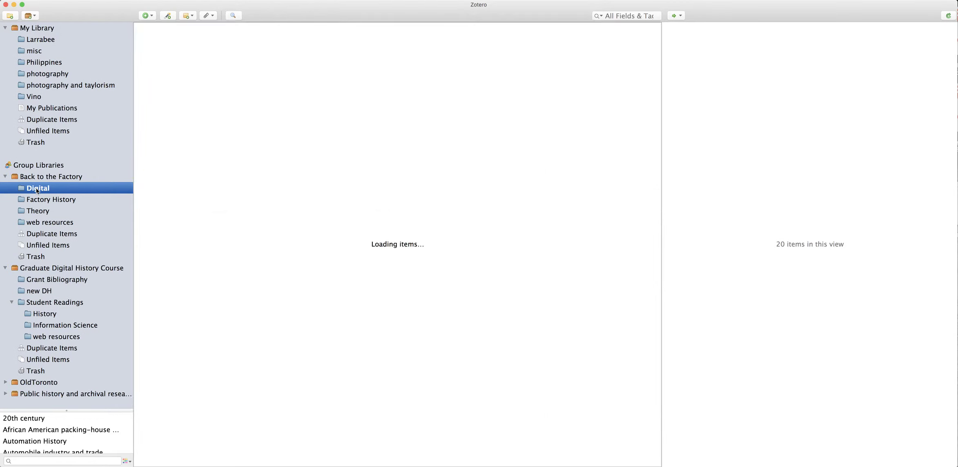
click(38, 200)
click(39, 211)
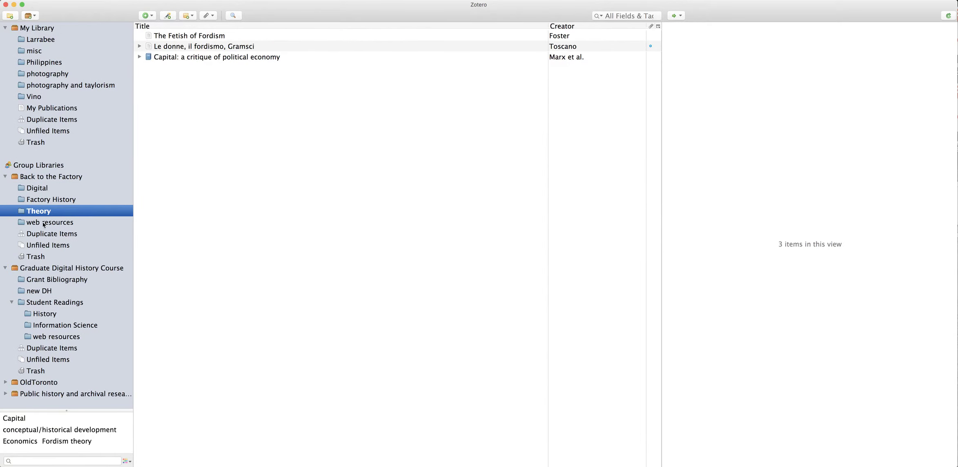
click(43, 224)
click(38, 209)
click(38, 200)
click(34, 188)
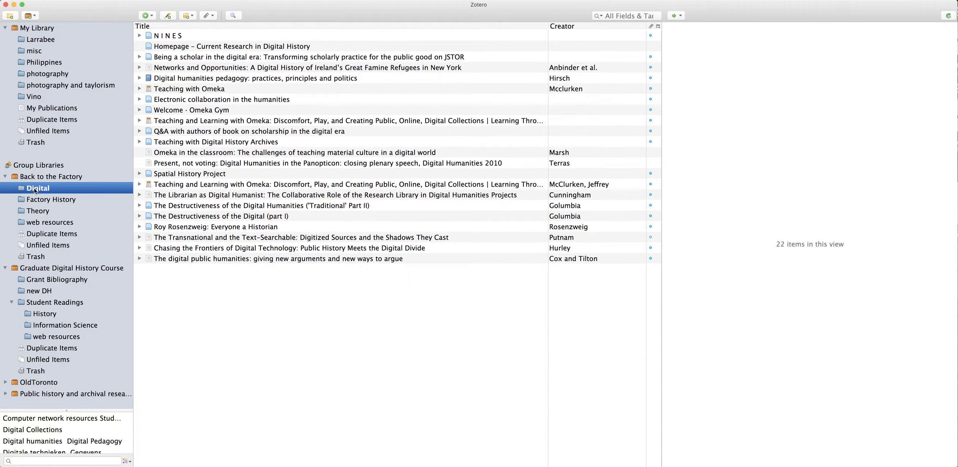
click(49, 200)
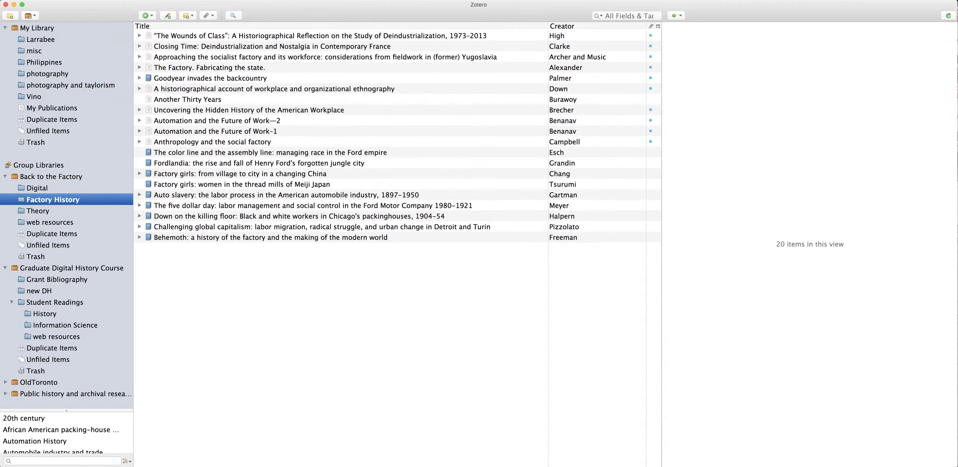
Step: Bring up the JSTOR Advanced Search form holding the author and 'sugar' title search
key(super+Tab)
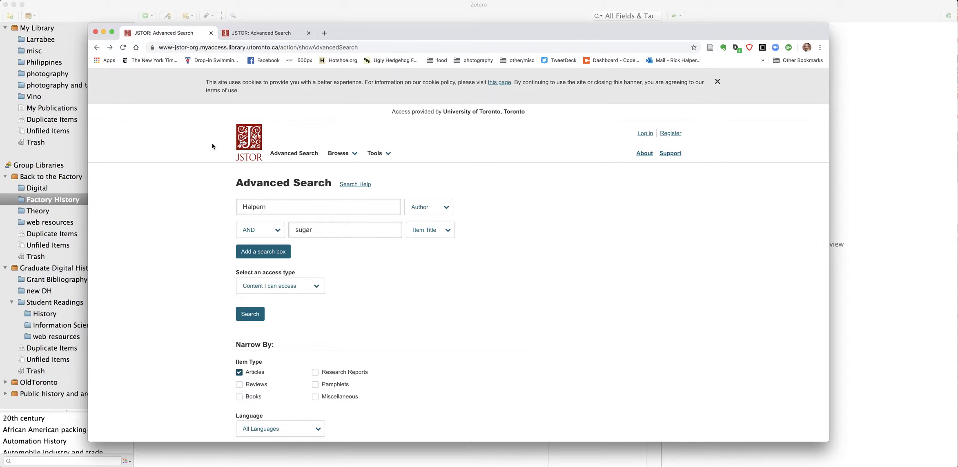
scroll(236, 143, down, 1)
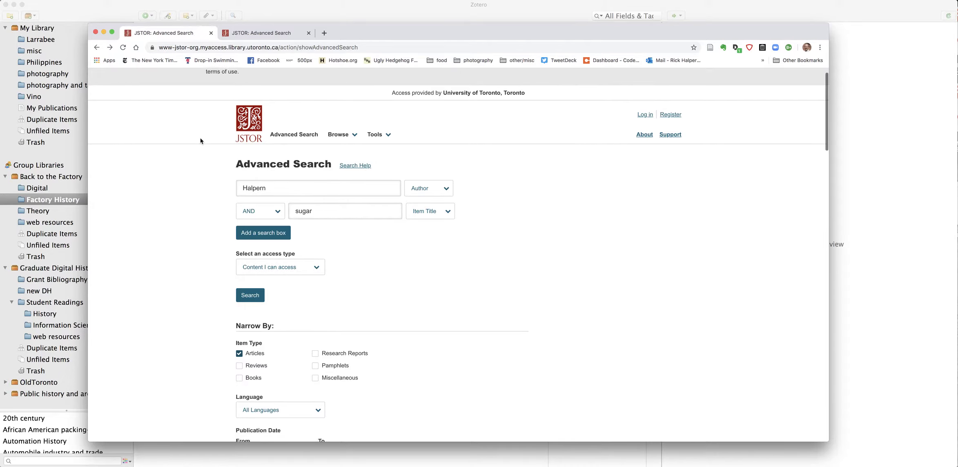
scroll(500, 118, up, 1)
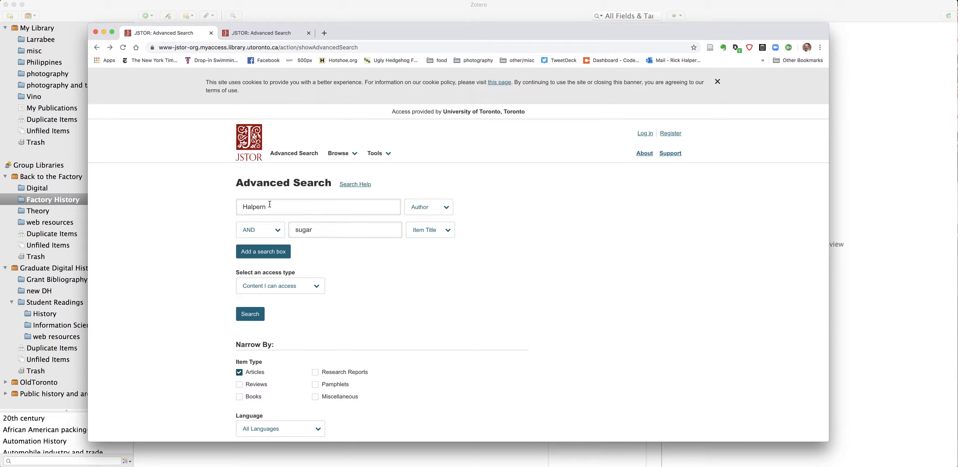
Step: Run the author AND 'sugar' search to get the single 'Solving the Labour Problem' article
click(248, 318)
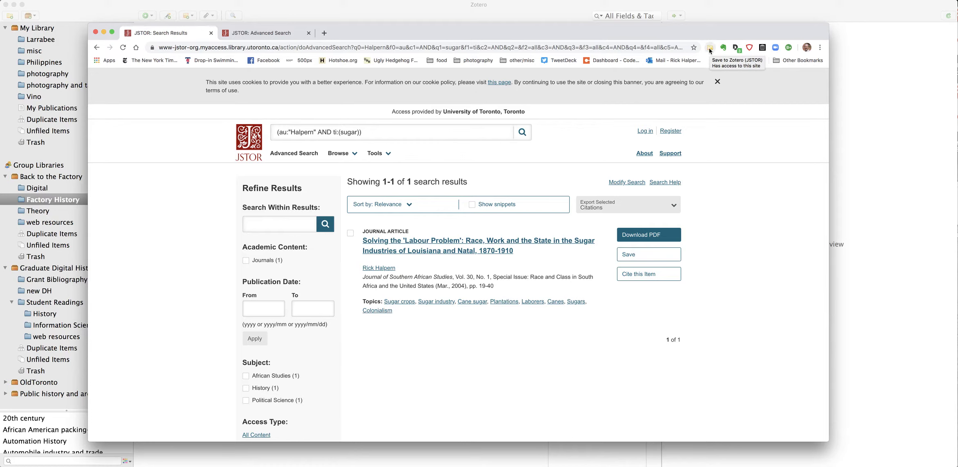
click(710, 48)
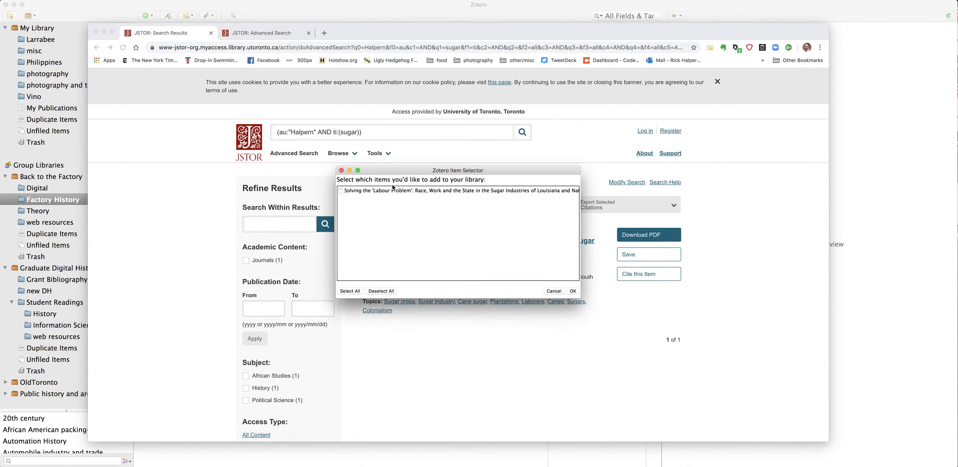
Step: Tick 'Solving the Labour Problem' in the Item Selector and save it to Factory History
click(341, 191)
click(573, 291)
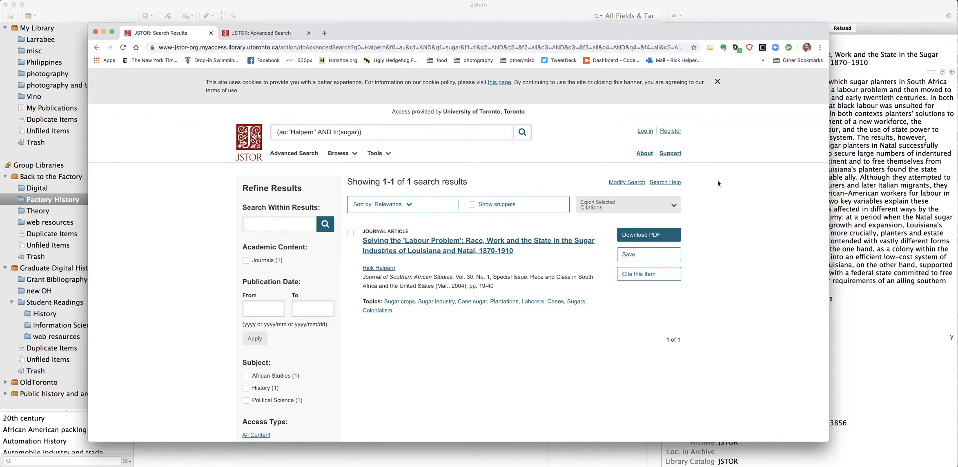
Step: Rerun the Advanced Search for reviews matching the author and 'factory', yielding 466 results
click(261, 33)
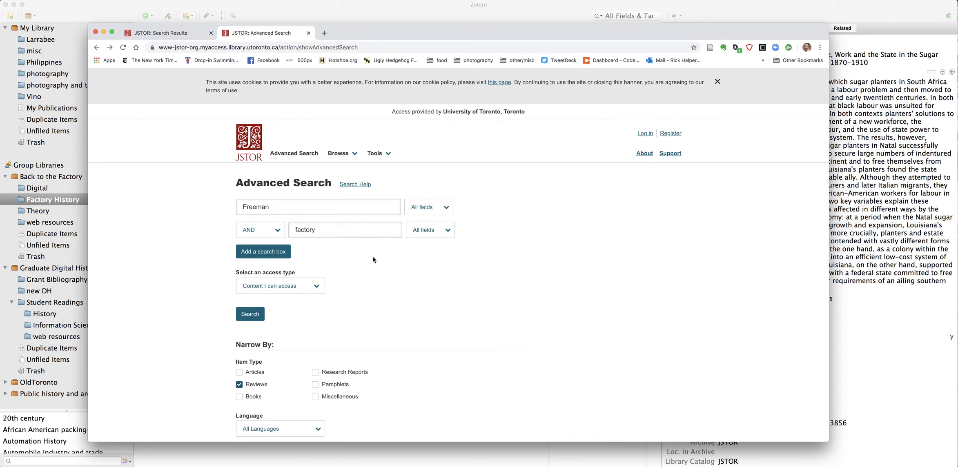
click(248, 316)
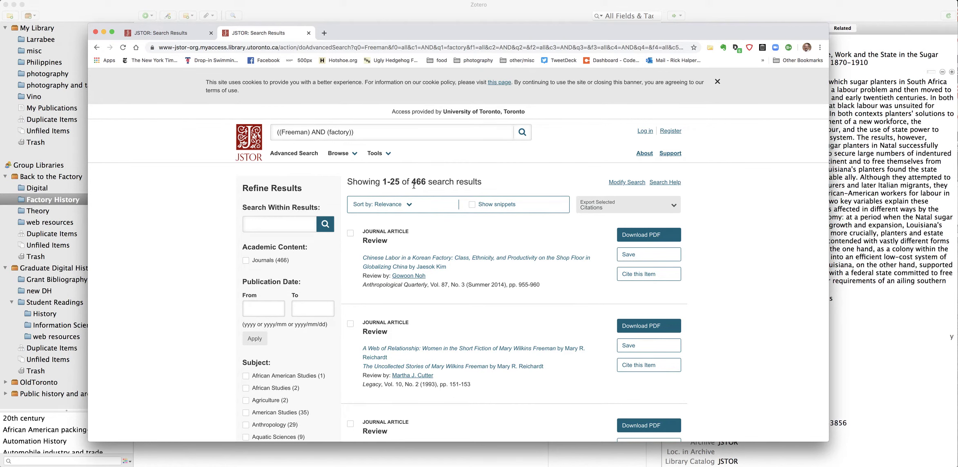
scroll(414, 185, down, 10)
scroll(413, 185, up, 10)
Step: Pick reviews two through five in the Zotero Item Selector and save them to Factory History
click(710, 48)
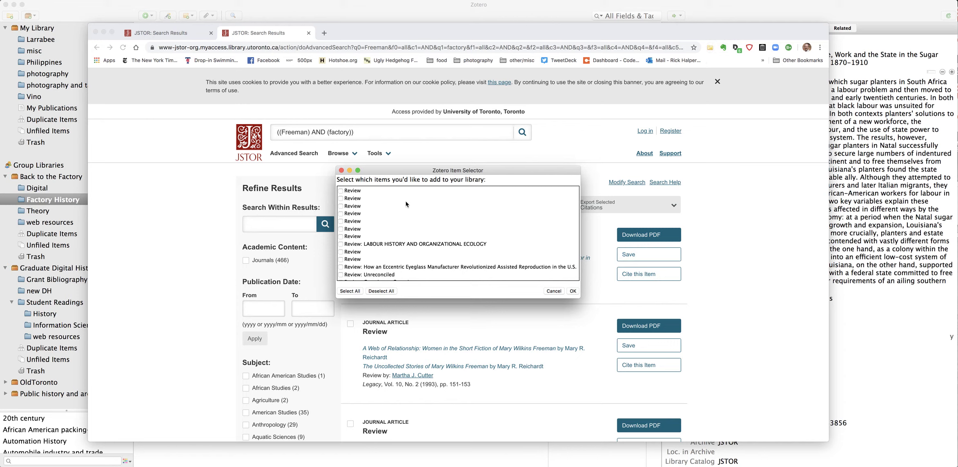
click(340, 199)
click(341, 206)
click(341, 213)
click(341, 222)
click(574, 291)
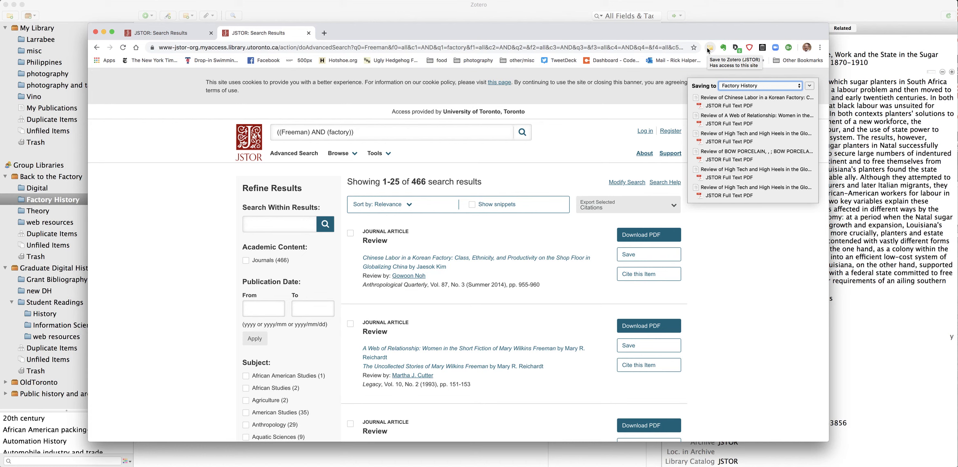
click(96, 32)
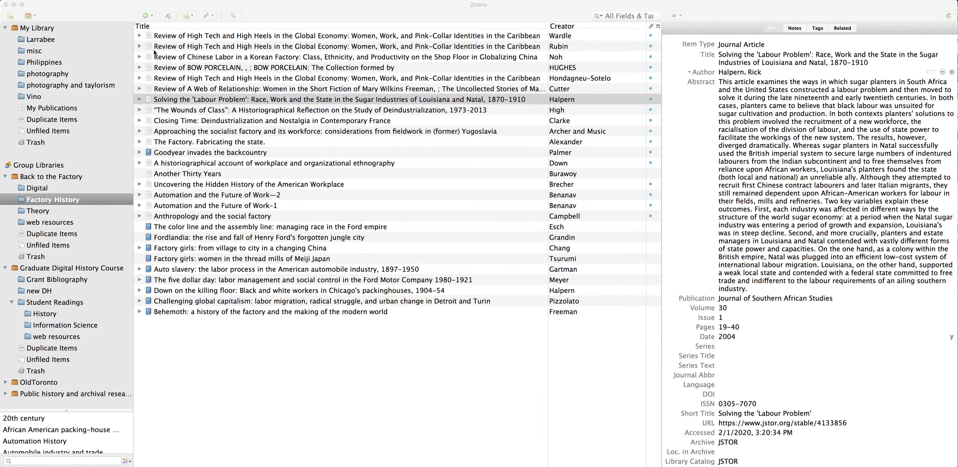
Step: Expand the Labour Problem article and Web of Relationship review to check their JSTOR Full Text PDFs
click(139, 100)
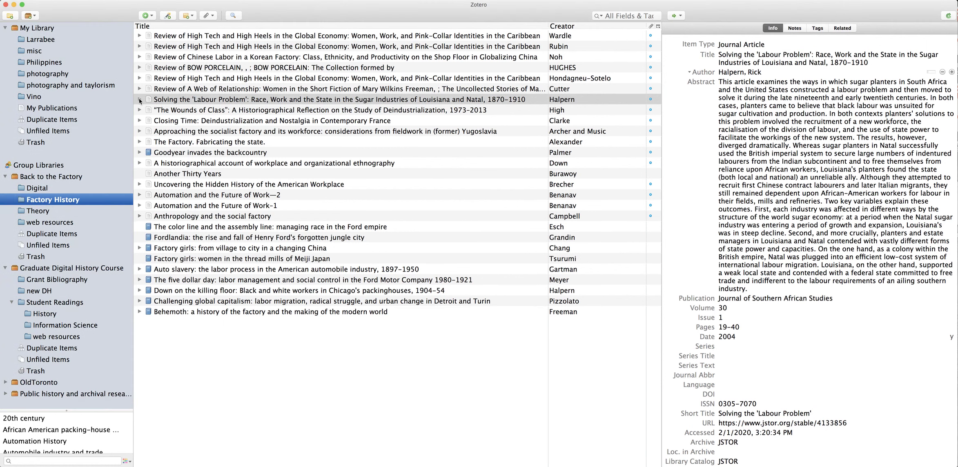
click(139, 99)
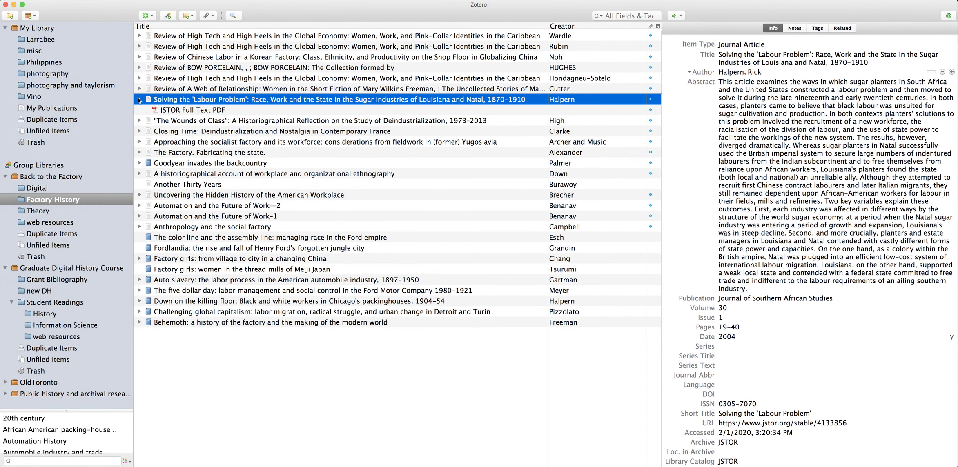
click(181, 109)
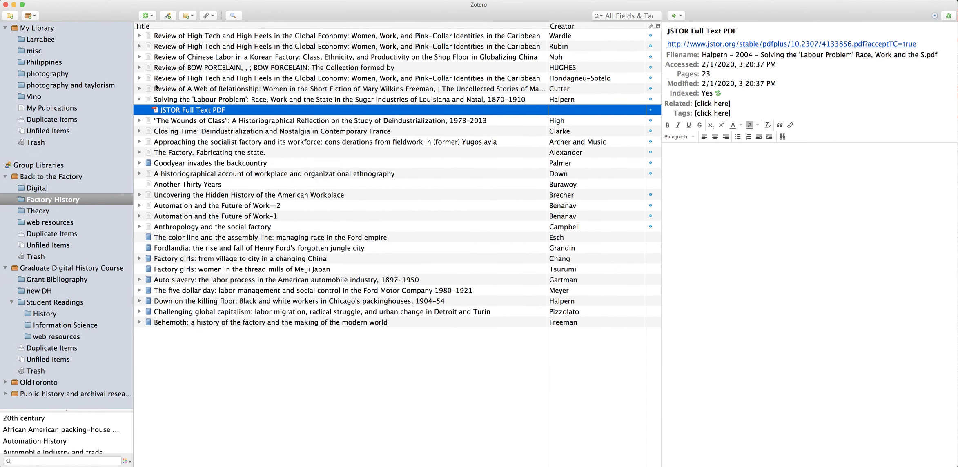
click(139, 89)
click(178, 100)
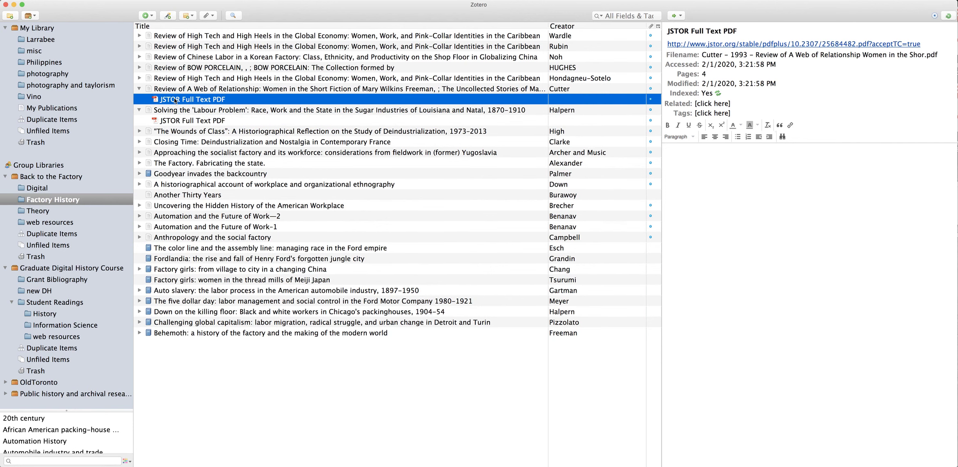